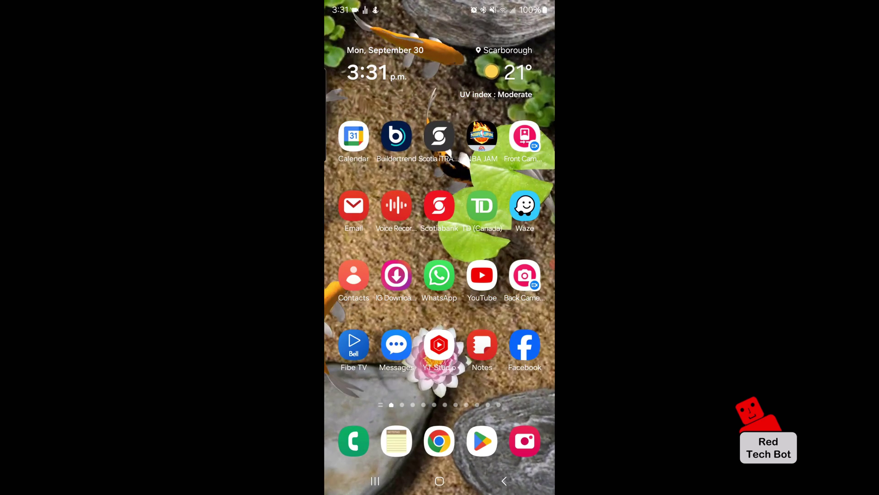
# Step: Toggle Airplane mode on and then off again from Quick Settings
pyautogui.moveTo(440, 7); pyautogui.dragTo(440, 275)
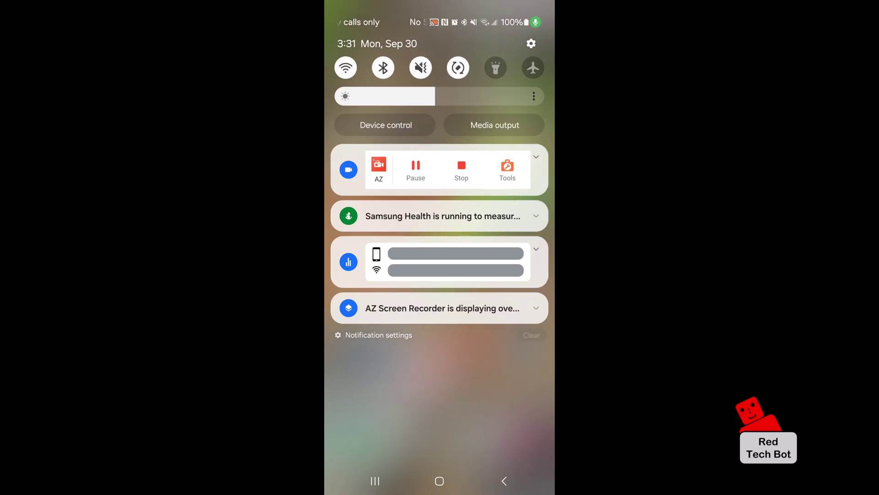
pyautogui.click(533, 67)
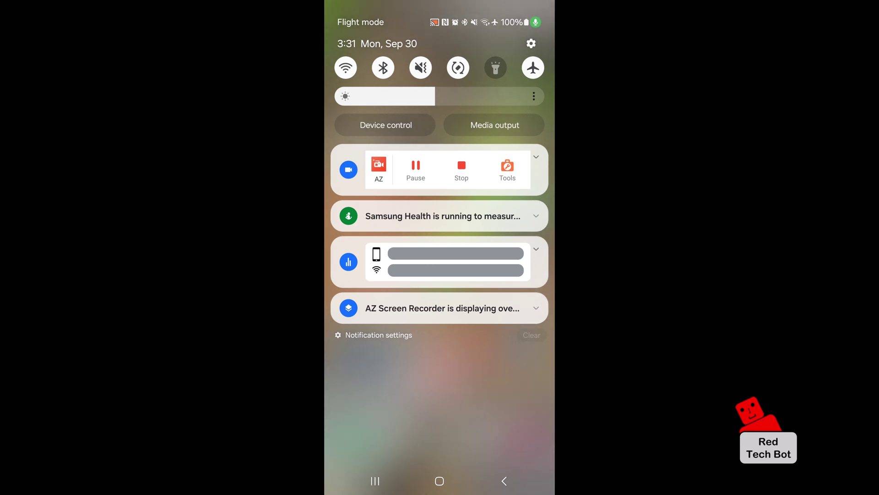
pyautogui.click(533, 67)
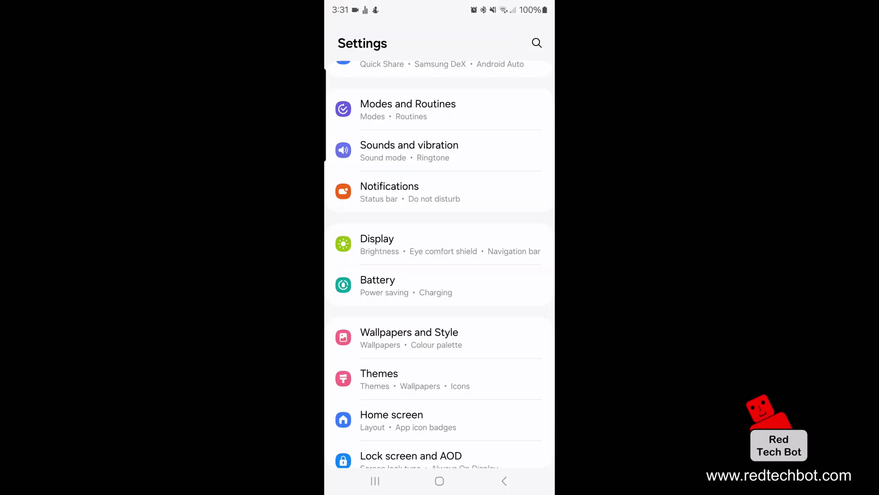
pyautogui.scroll(-1, 439, 265)
pyautogui.scroll(-3, 439, 264)
pyautogui.scroll(-2, 440, 265)
pyautogui.scroll(-2, 440, 265)
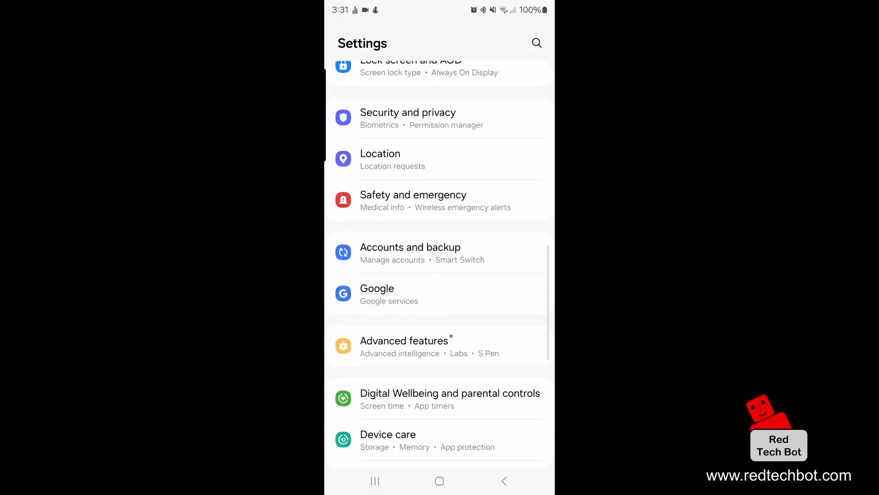
pyautogui.scroll(-3, 440, 264)
pyautogui.scroll(-2, 440, 264)
pyautogui.scroll(-1, 440, 264)
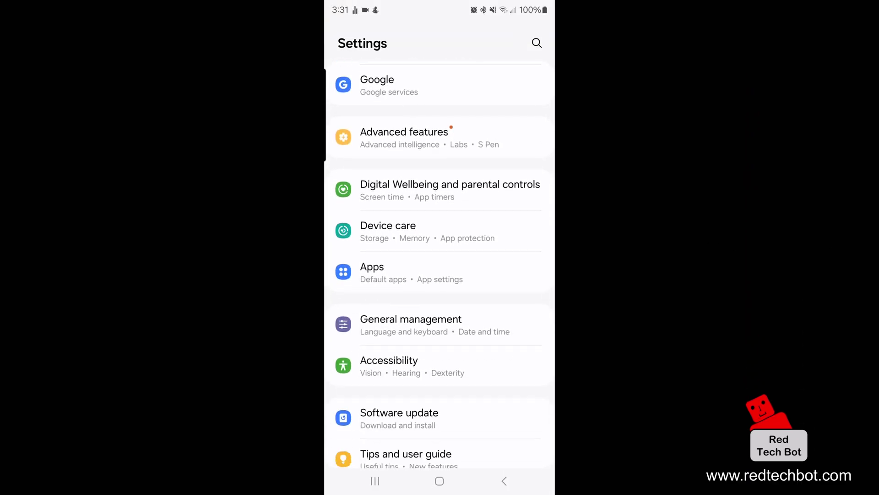
pyautogui.click(411, 324)
pyautogui.scroll(-3, 440, 264)
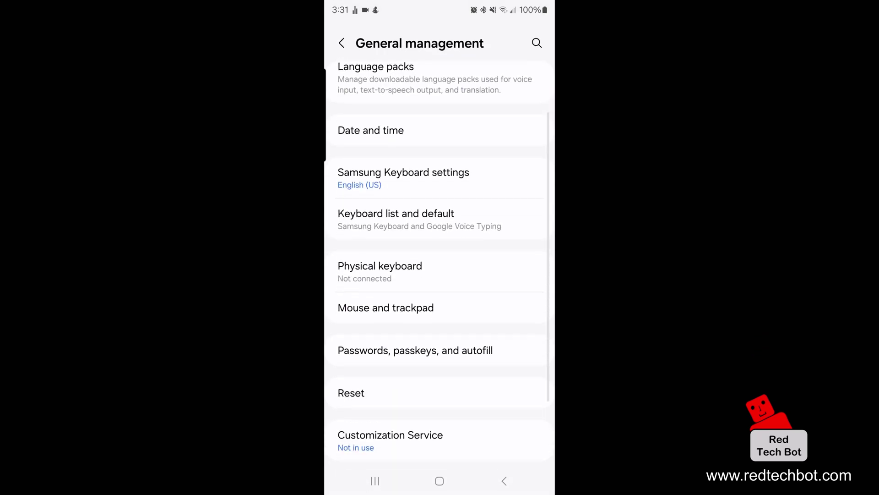
pyautogui.scroll(-2, 440, 264)
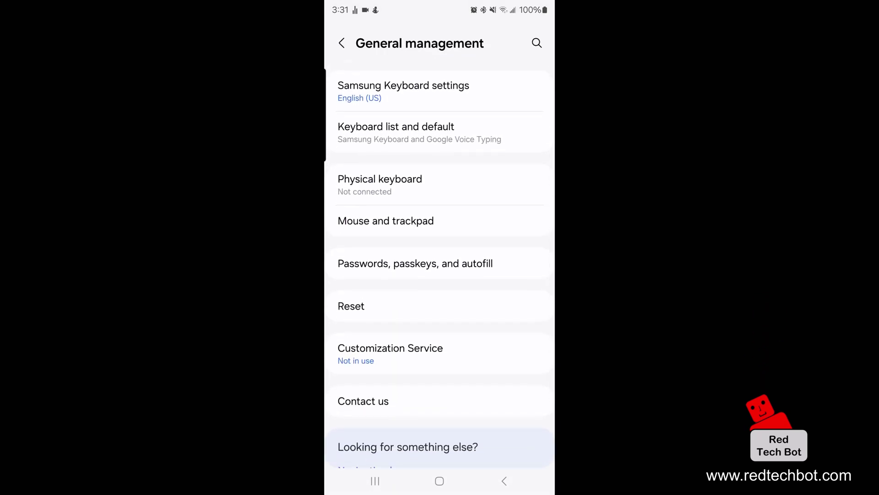
pyautogui.click(412, 306)
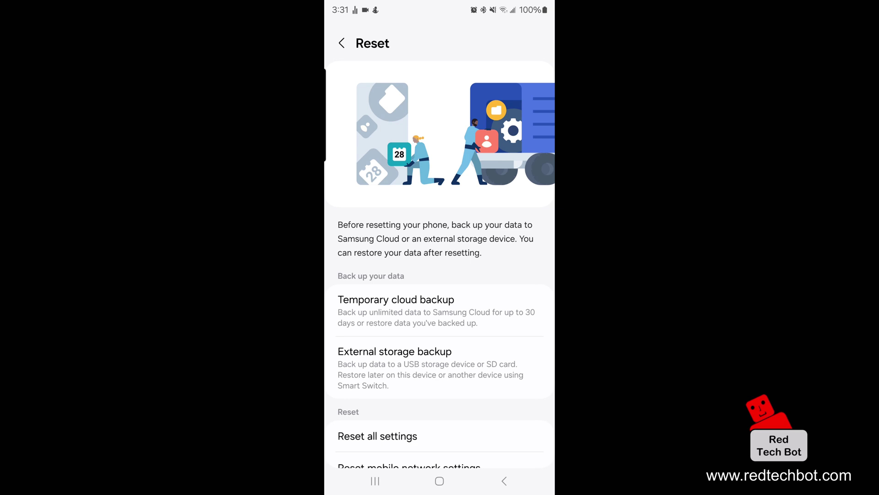
pyautogui.scroll(-5, 440, 265)
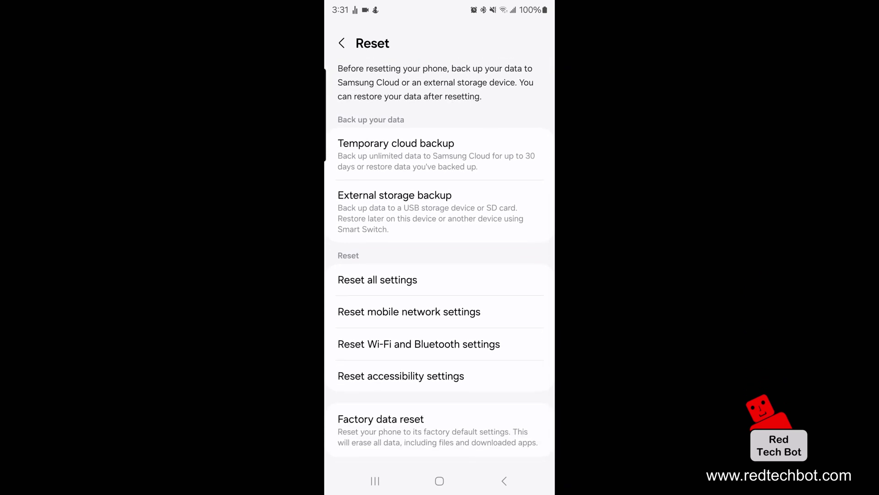
pyautogui.click(410, 311)
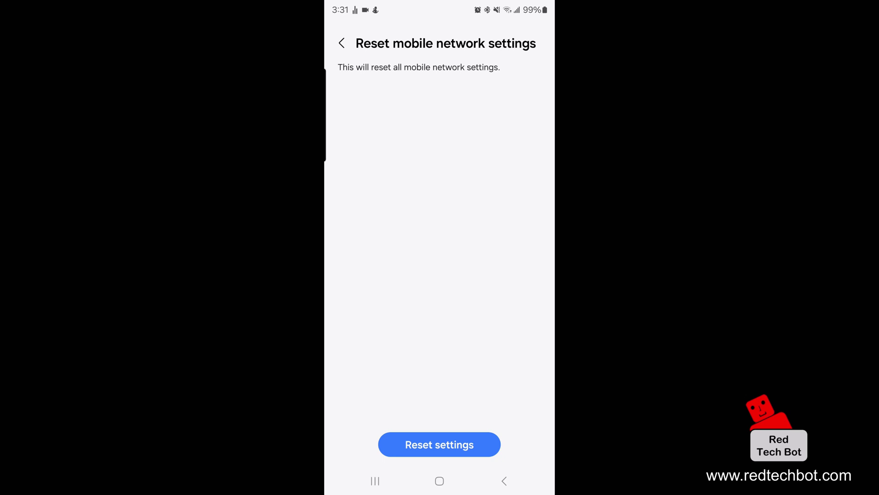
pyautogui.click(341, 43)
pyautogui.click(342, 43)
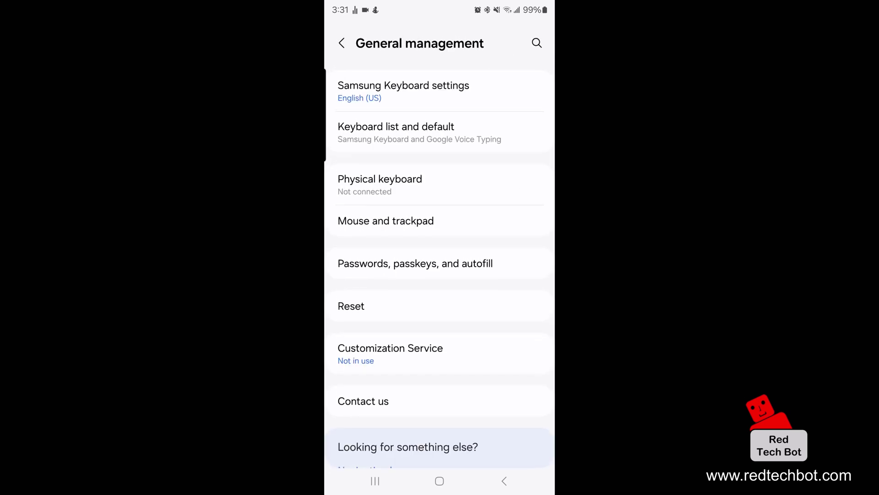
pyautogui.click(342, 42)
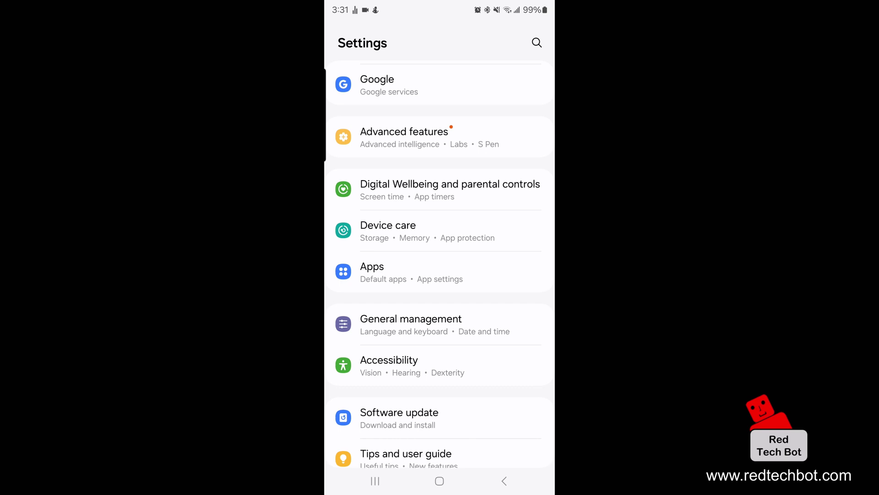
# Step: Pull down the notification shade from the top edge
pyautogui.moveTo(440, 4); pyautogui.dragTo(440, 274)
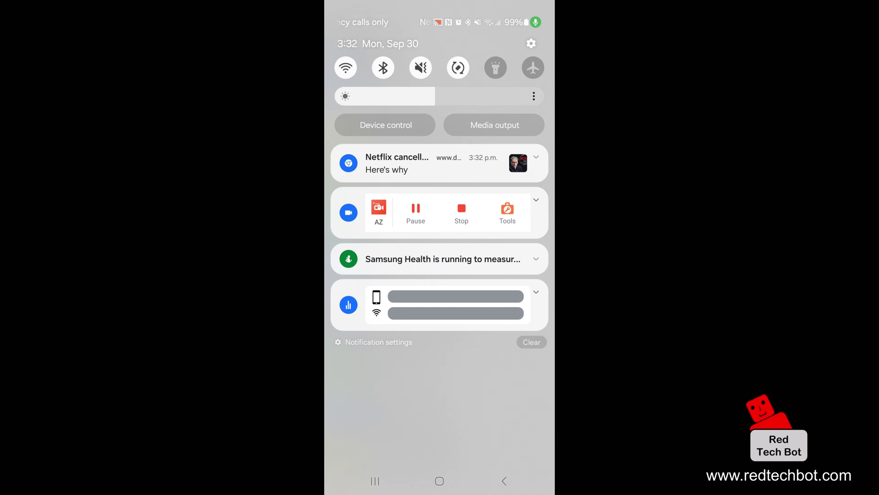
pyautogui.scroll(-5, 440, 412)
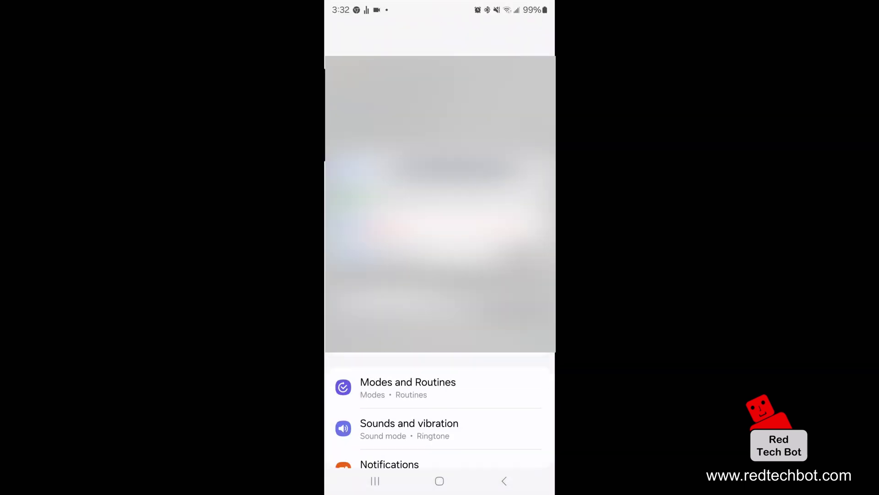
pyautogui.scroll(-1, 439, 412)
pyautogui.scroll(-3, 440, 412)
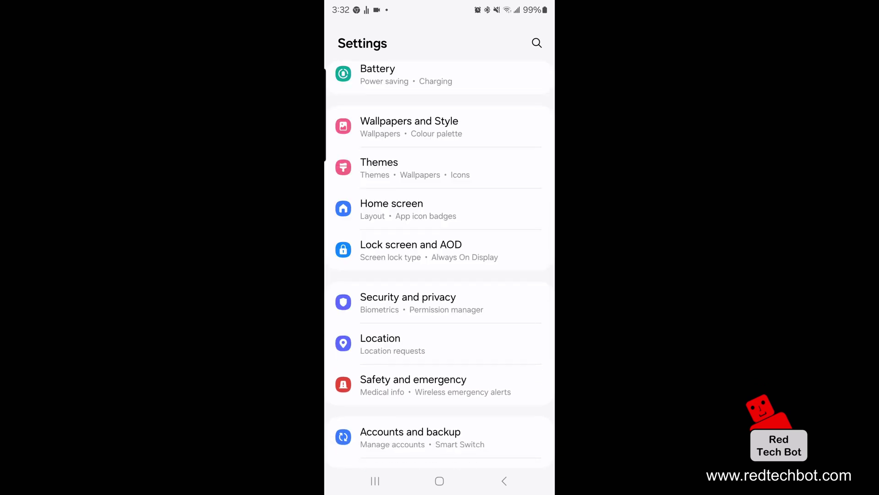
pyautogui.scroll(-5, 440, 274)
pyautogui.scroll(-2, 440, 276)
pyautogui.scroll(-2, 440, 275)
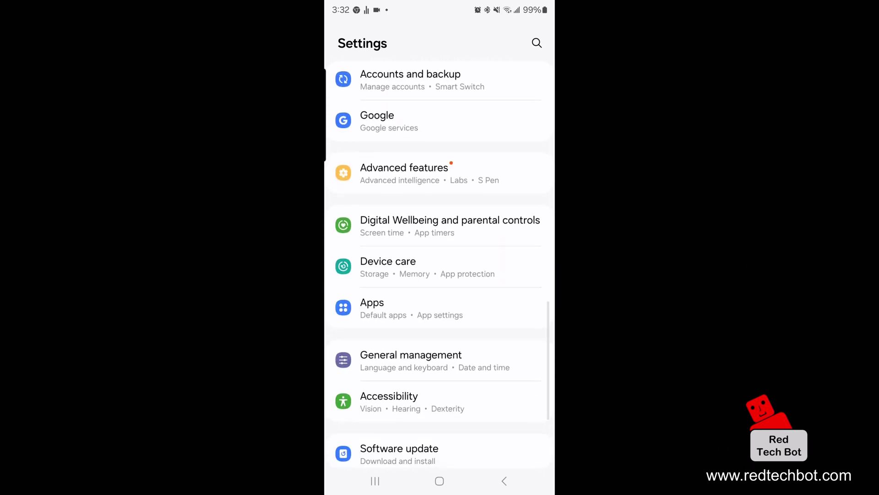
pyautogui.scroll(-2, 440, 275)
# Step: Go to General management and then to its Reset options
pyautogui.click(411, 219)
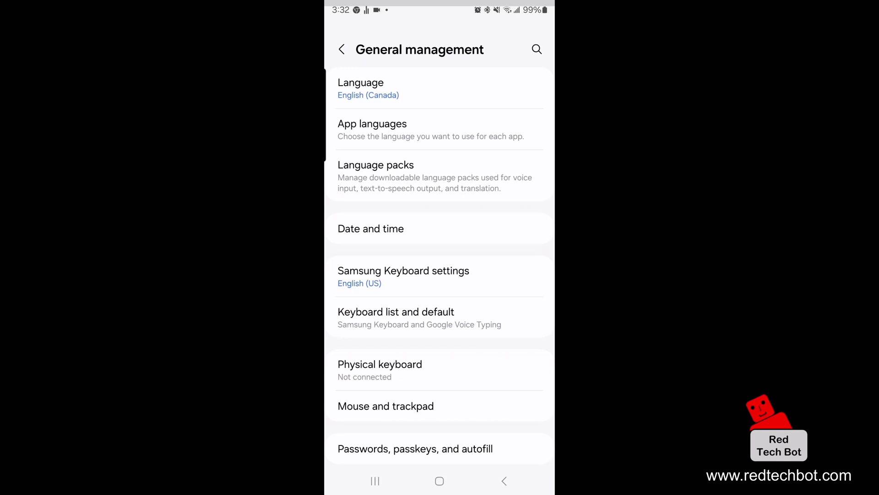
pyautogui.scroll(-5, 440, 275)
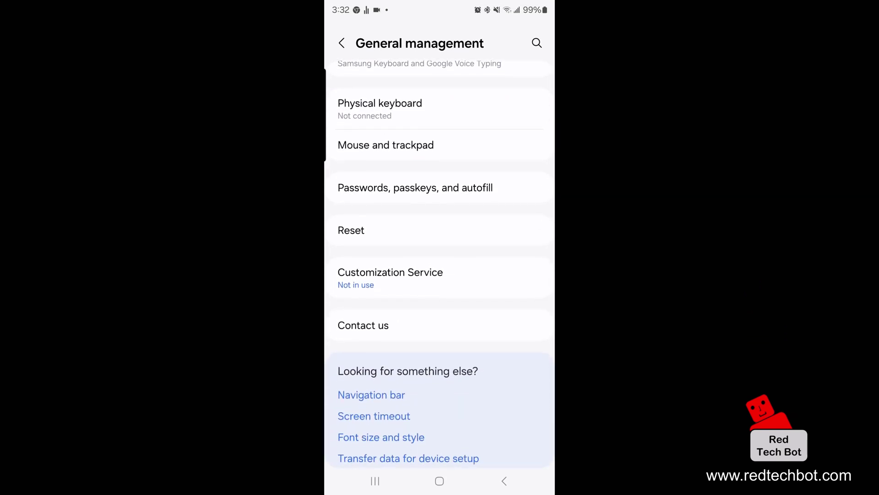
pyautogui.click(440, 231)
pyautogui.scroll(-3, 439, 275)
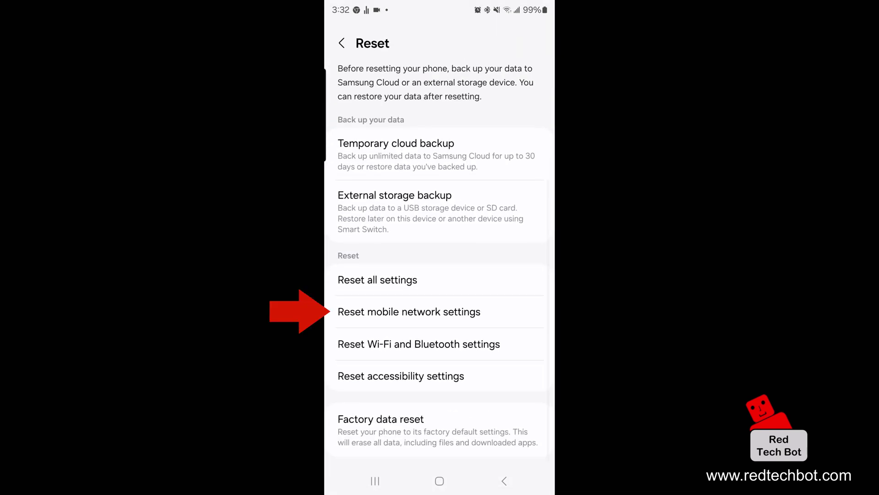
# Step: Choose Reset mobile network settings and confirm with Reset settings
pyautogui.click(409, 311)
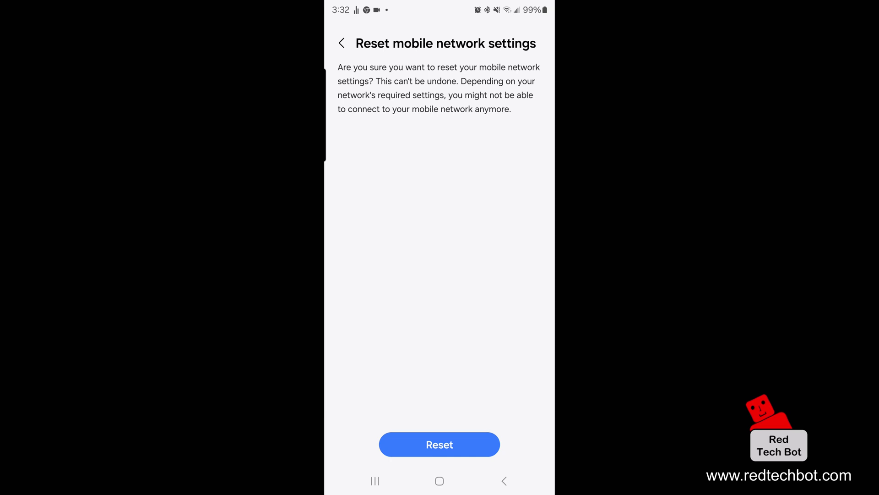
pyautogui.click(440, 444)
pyautogui.click(342, 42)
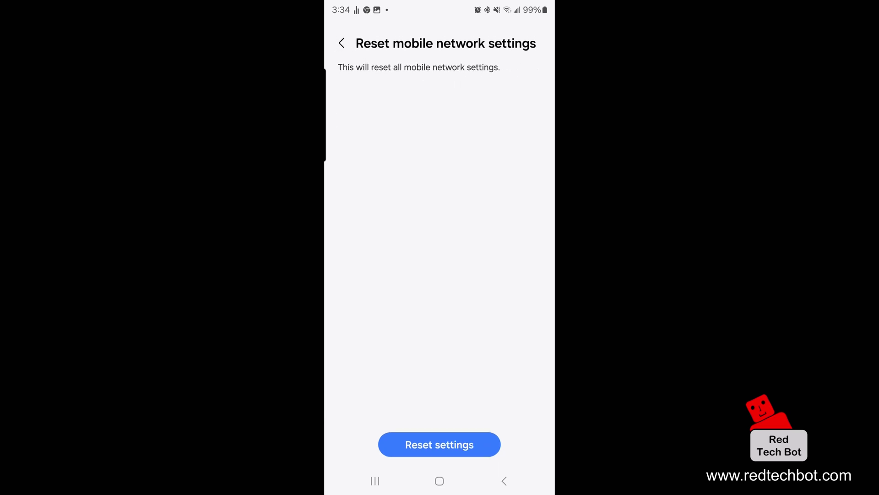